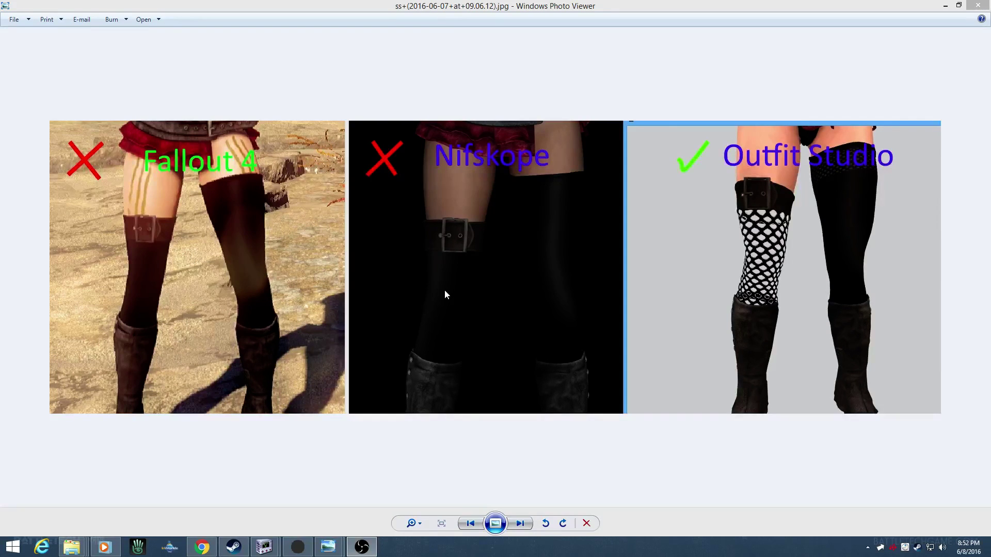
Bring the ZKatofull - Copy.nif window to the front and select the stocking mesh
mouse_move(272, 553)
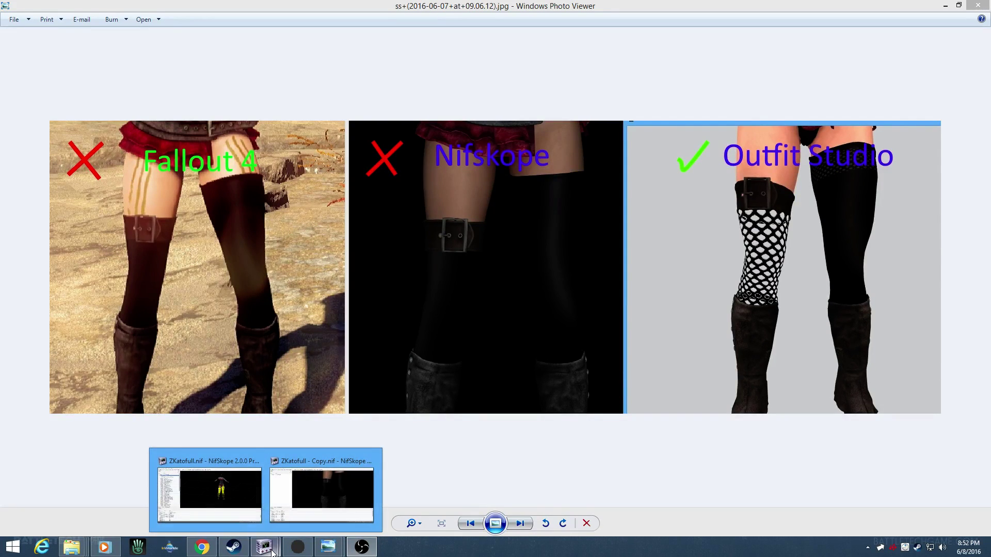
left_click(303, 489)
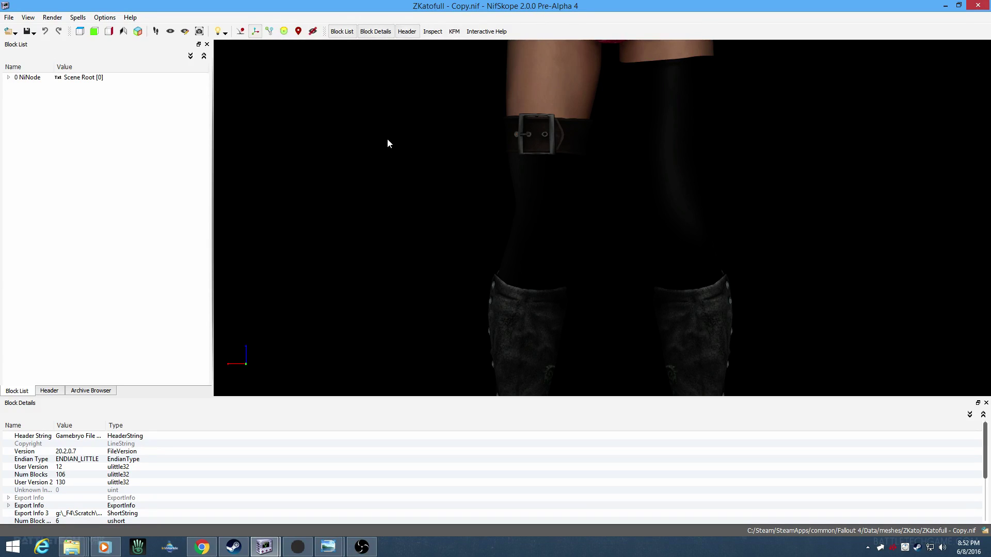
left_click(516, 180)
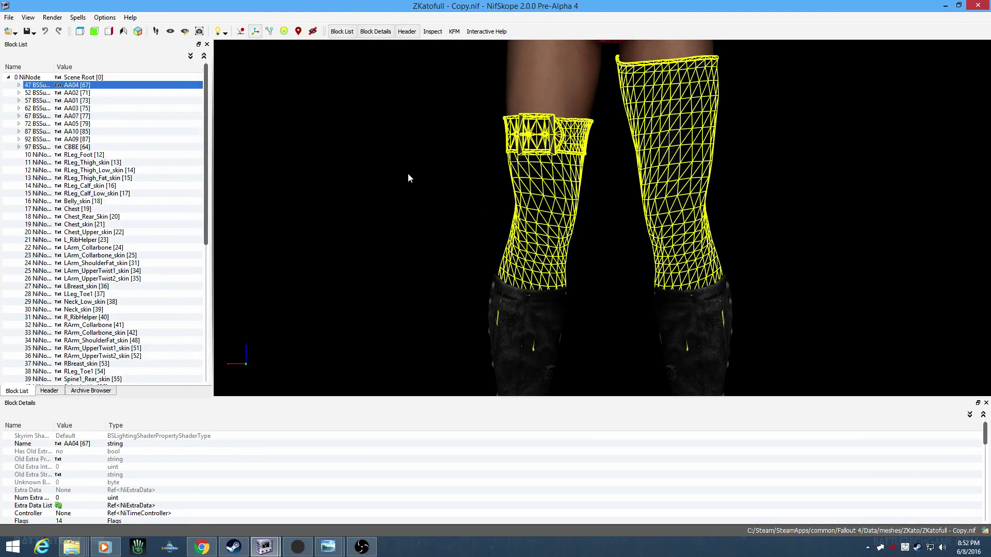
Insert a new NiAlphaProperty block from the AA04 shape's Block menu, confirming the warning
right_click(169, 75)
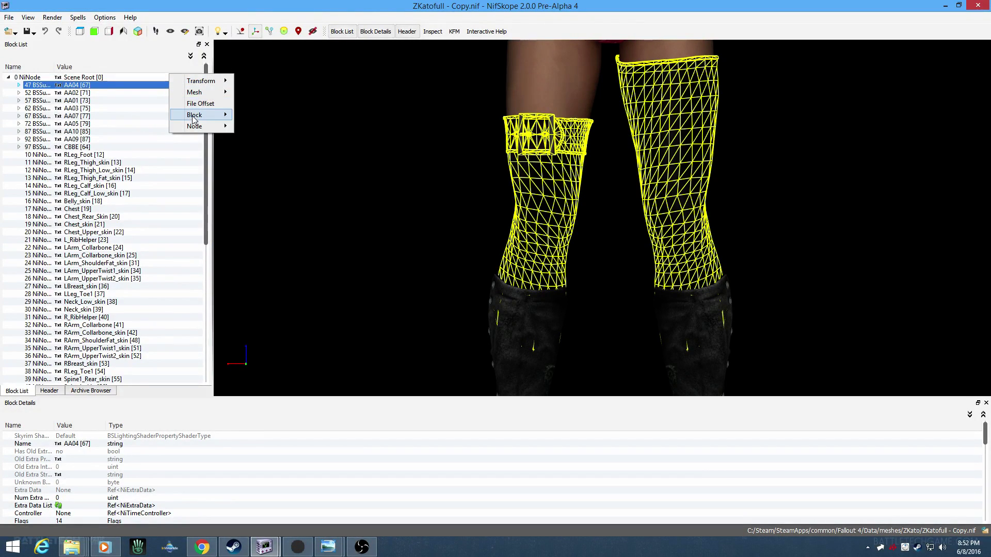
mouse_move(194, 120)
left_click(248, 116)
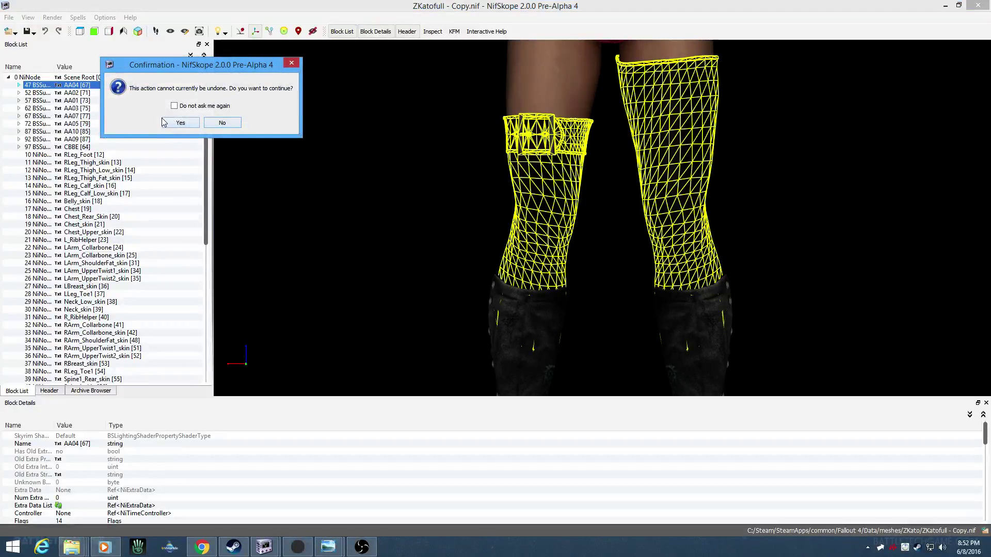
left_click(179, 121)
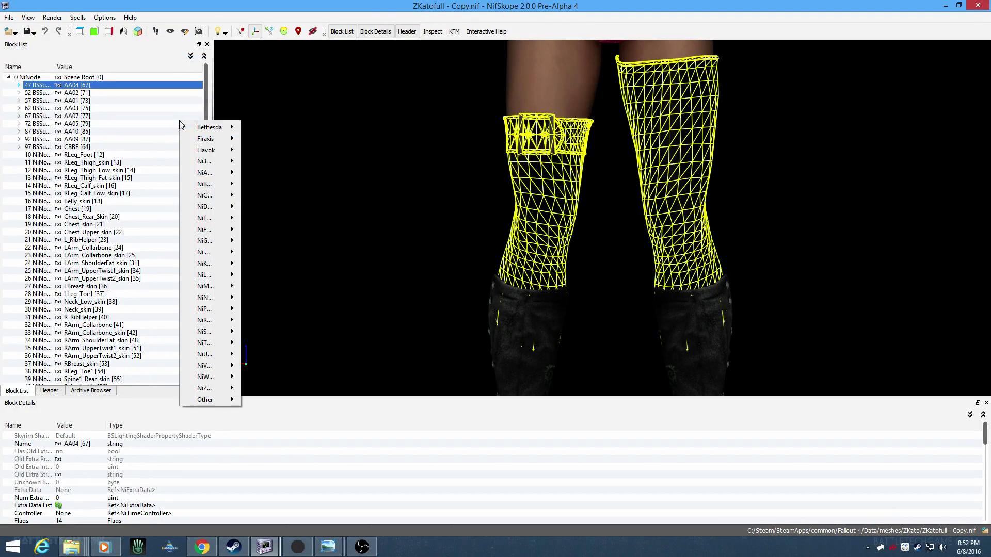
mouse_move(202, 175)
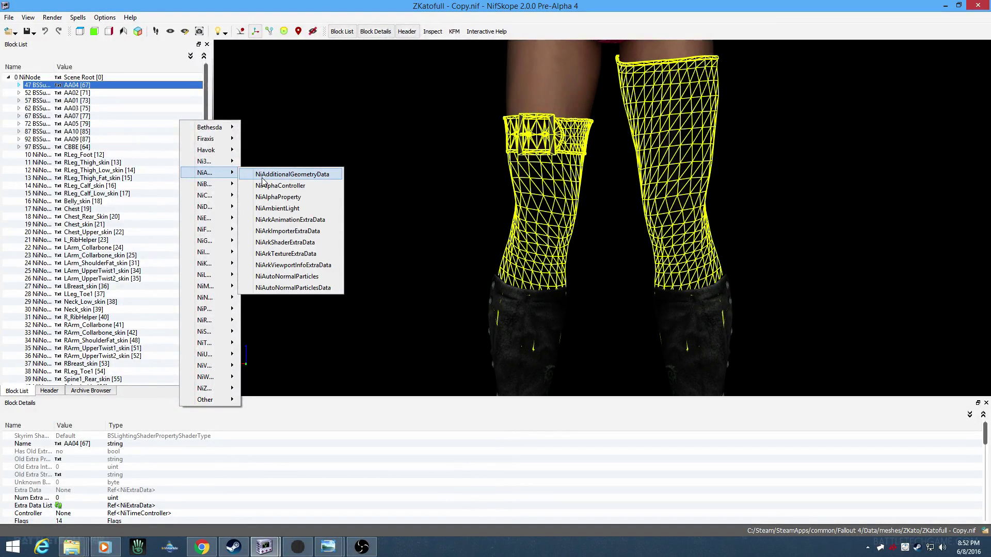
left_click(281, 202)
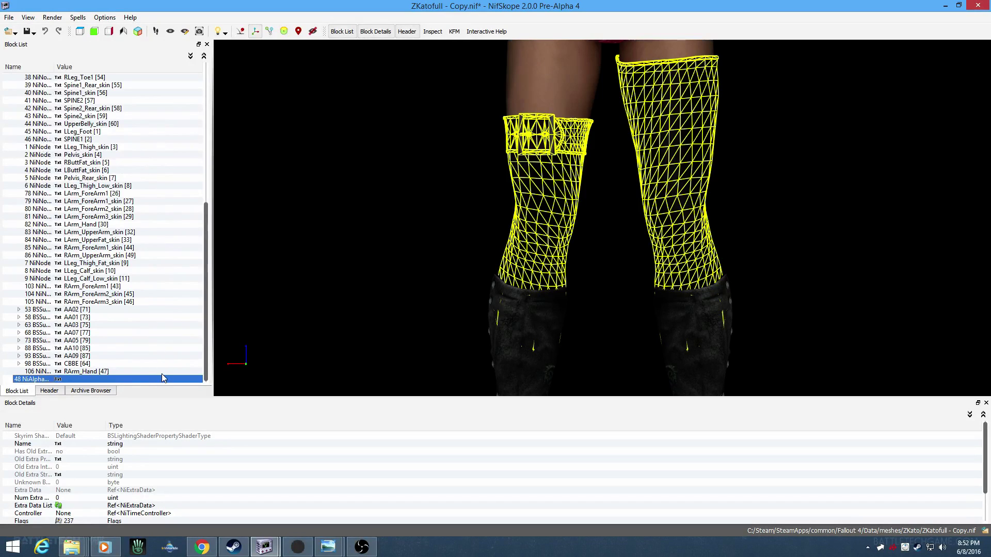
Apply a confirmed Block operation to the new NiAlphaProperty block 48
right_click(99, 382)
mouse_move(114, 400)
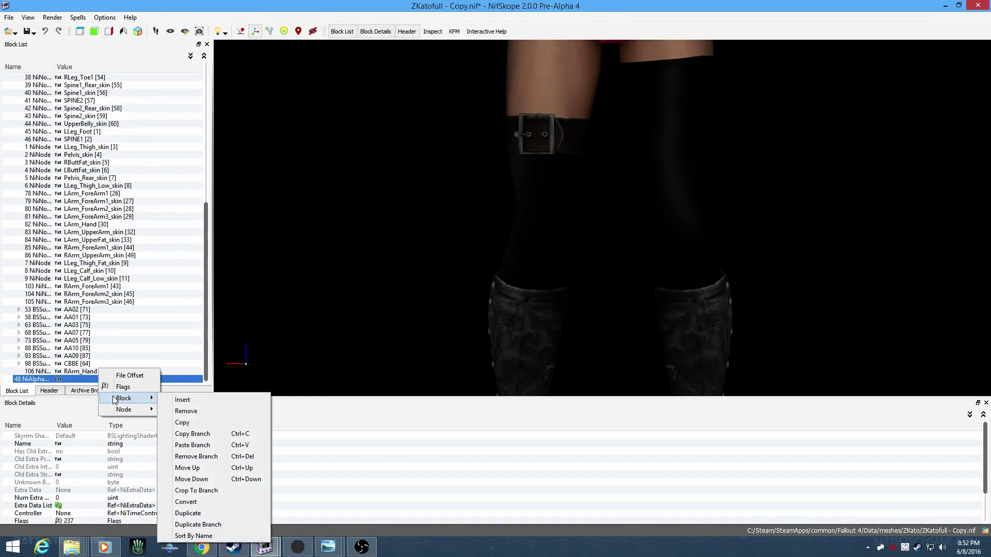
left_click(192, 434)
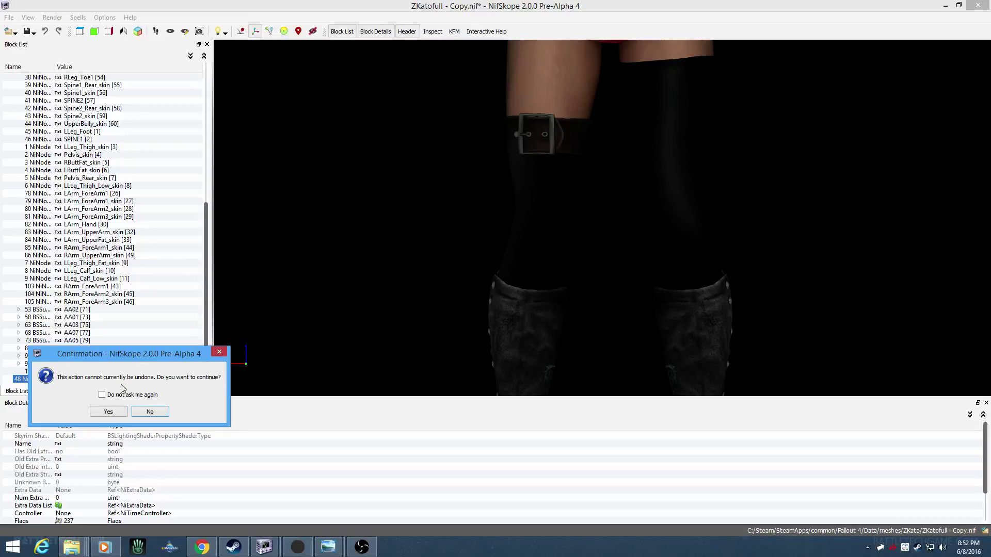
left_click(114, 412)
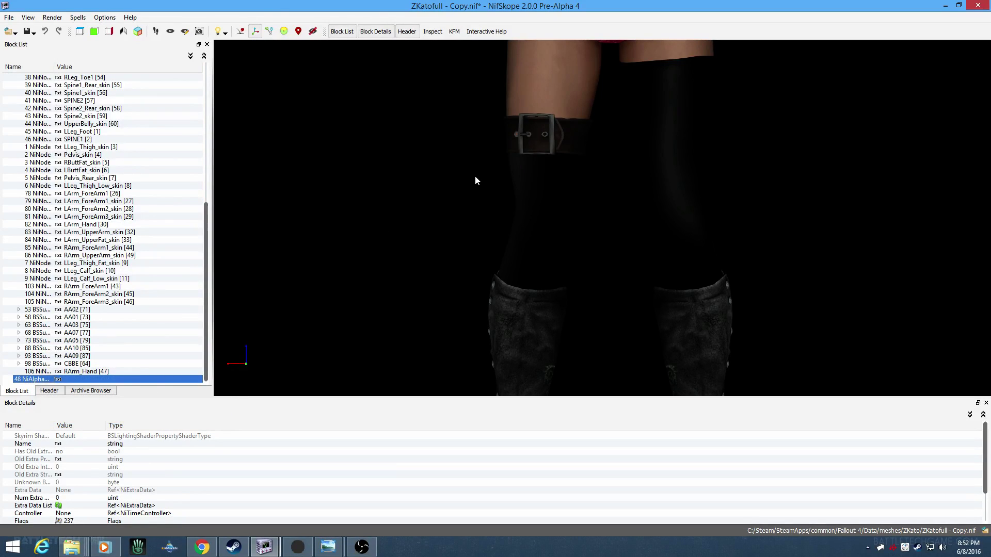
Reselect the AA04 stocking shape to show its 2604 vertices and 4626 triangles
left_click(539, 189)
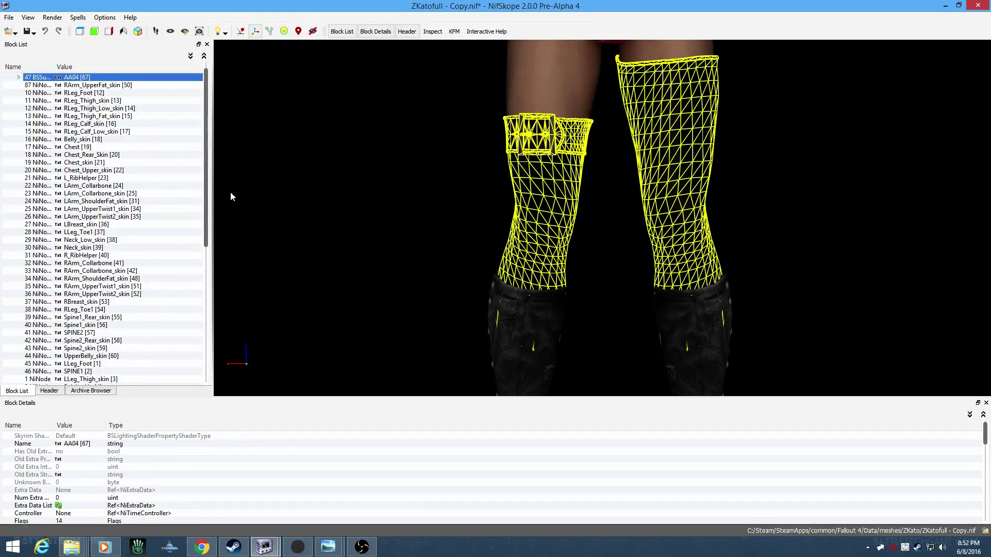
scroll(268, 467, "down", 6)
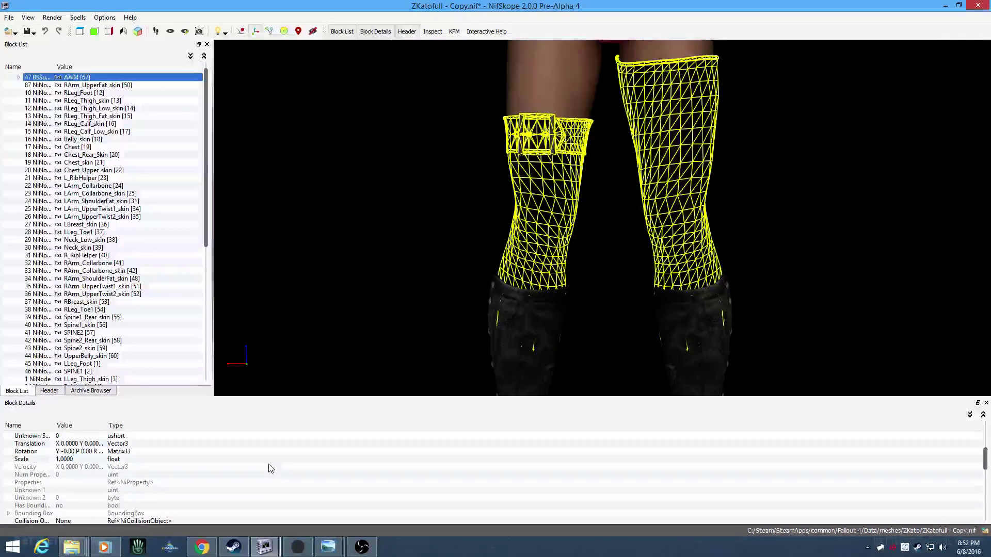
scroll(269, 468, "down", 4)
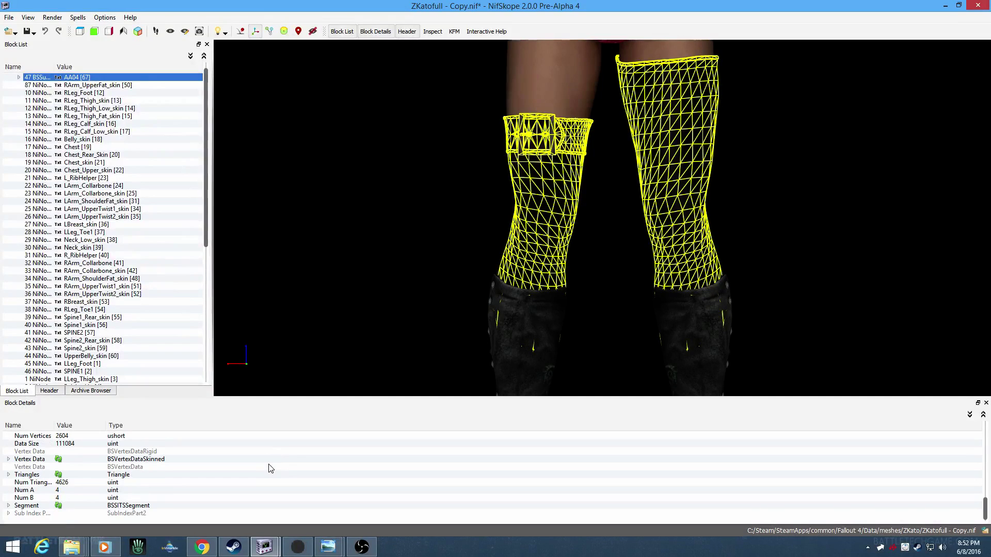
Expand AA04 and inspect the bas.bgsm material's texture entries and skin instance block 49
left_click(18, 78)
left_click(43, 101)
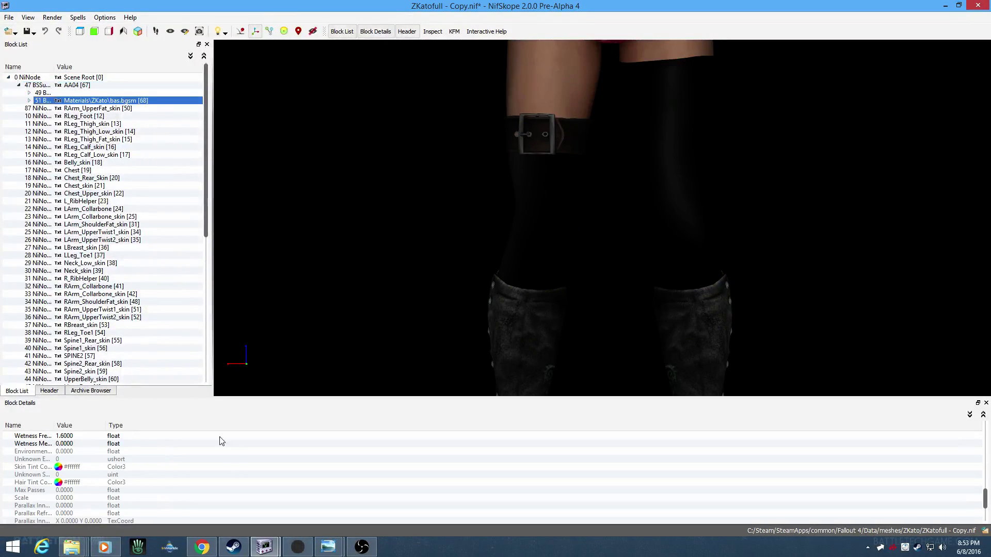
scroll(236, 460, "down", 2)
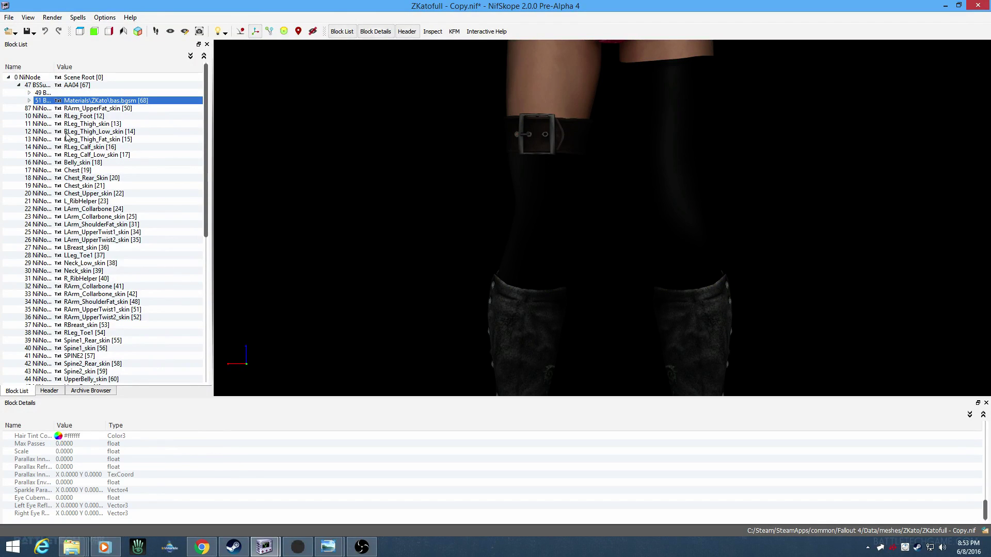
left_click(29, 101)
left_click(46, 108)
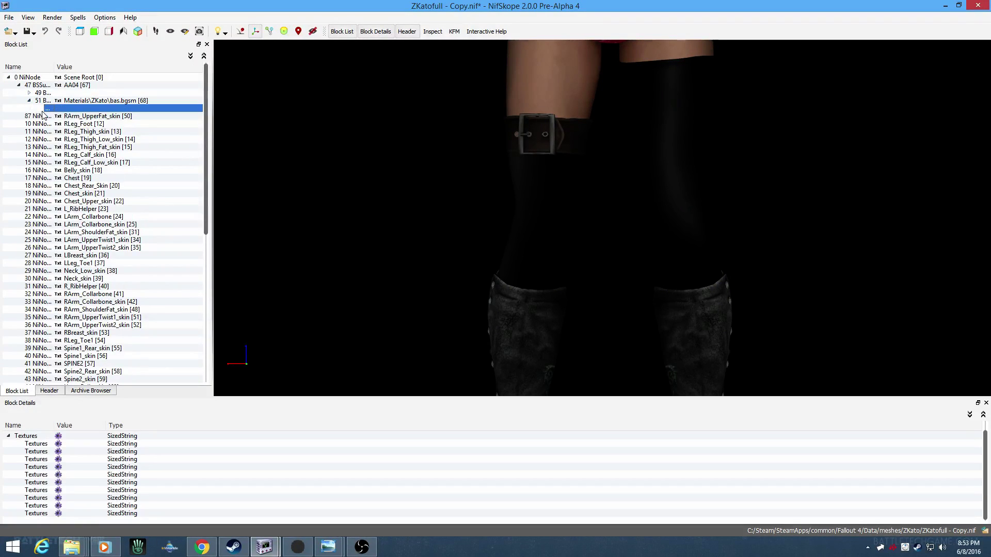
left_click(206, 467)
left_click(43, 94)
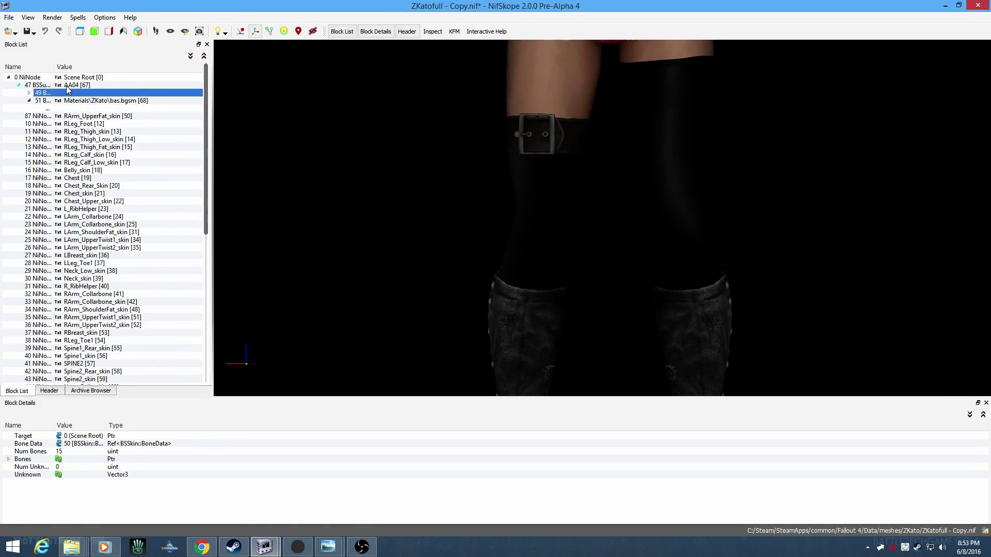
left_click(66, 86)
Paste the copied alpha property into AA04's empty second BS Properties slot as block 107
scroll(239, 461, "down", 5)
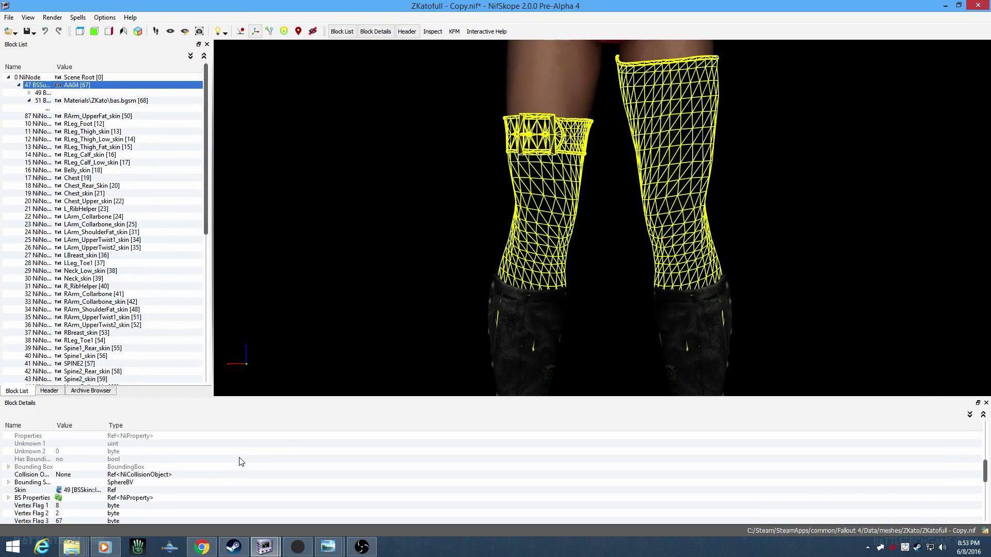
scroll(239, 461, "down", 2)
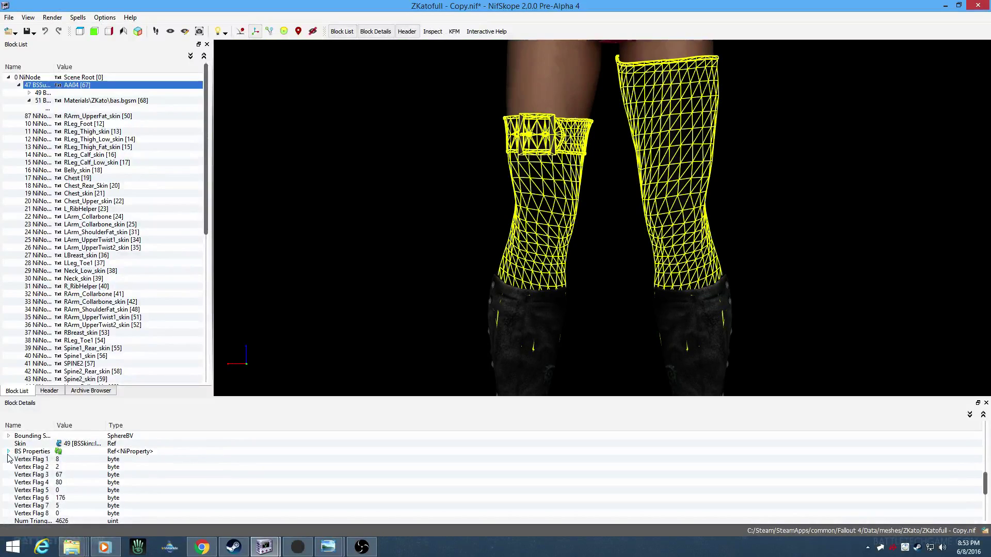
left_click(8, 452)
scroll(235, 511, "down", 1)
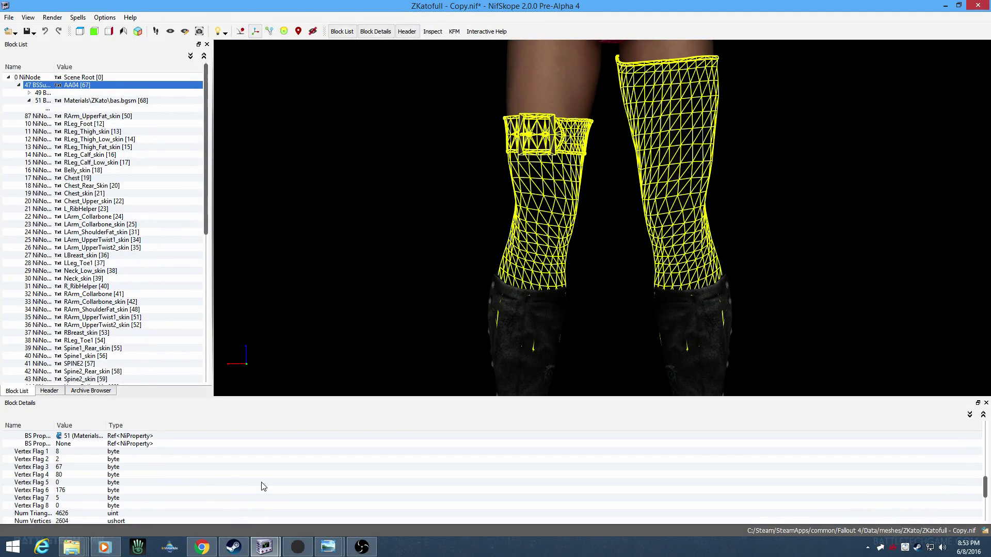
scroll(253, 490, "up", 1)
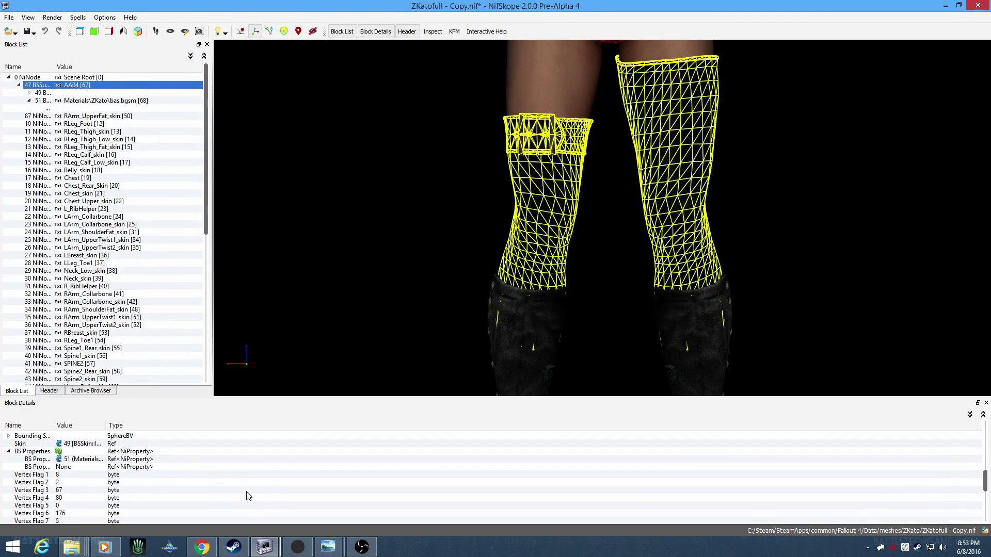
left_click(71, 468)
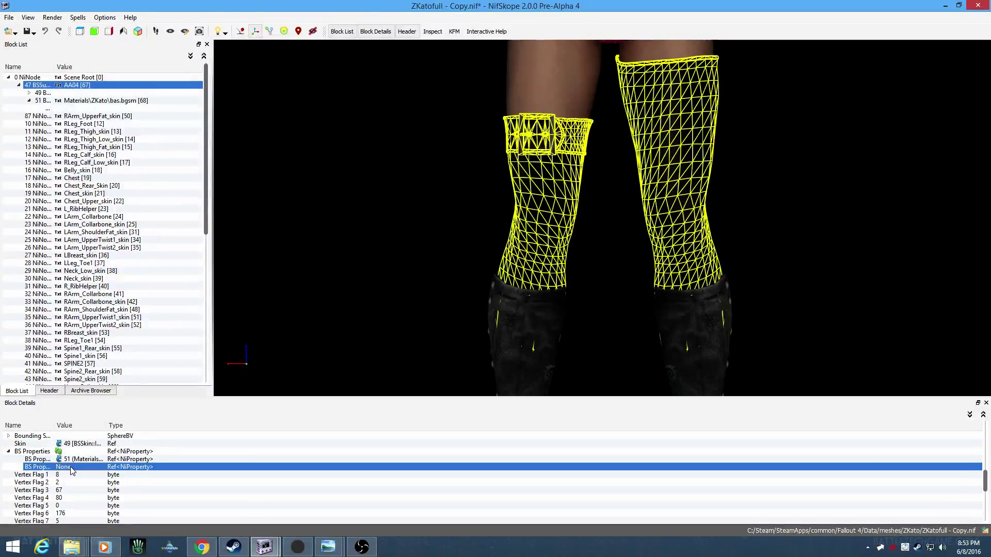
right_click(71, 471)
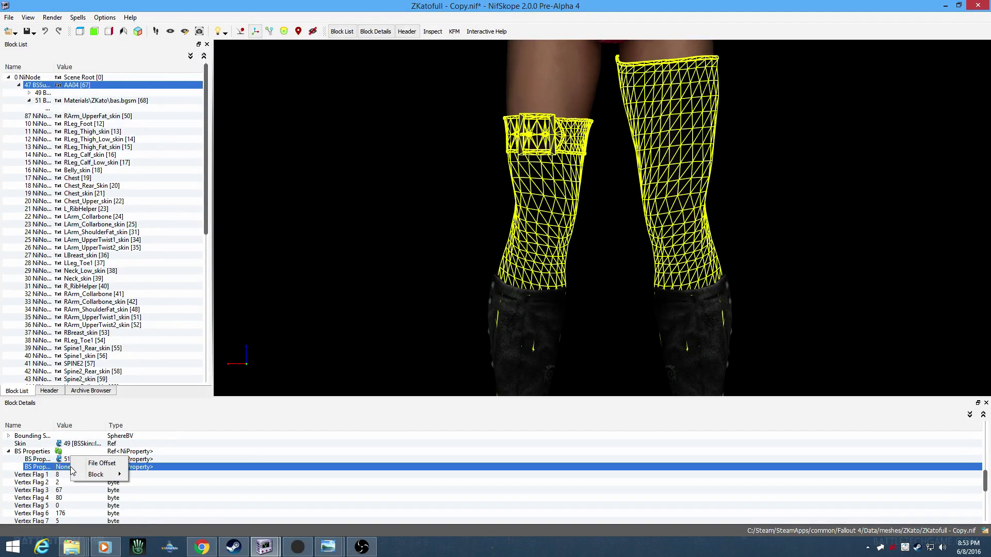
mouse_move(98, 474)
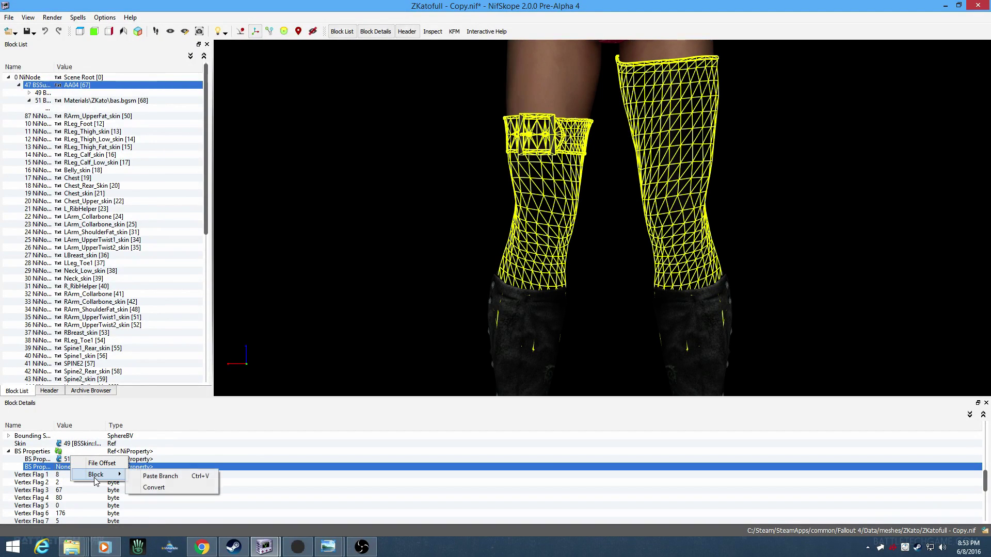
left_click(154, 477)
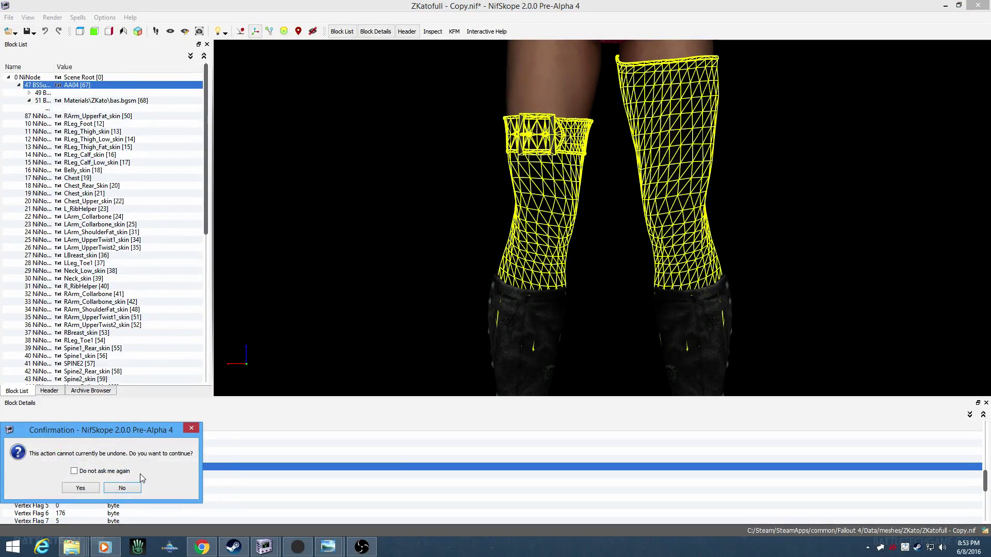
left_click(81, 488)
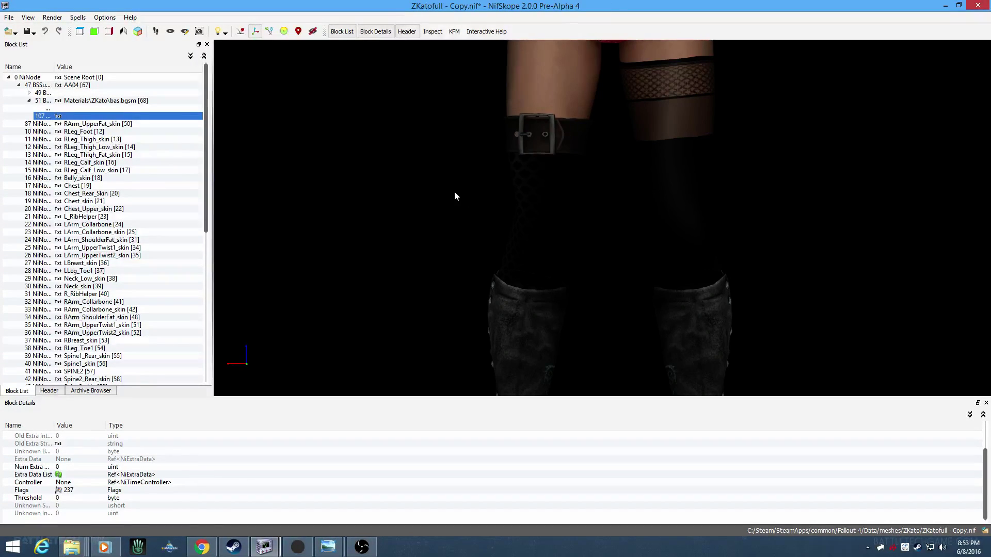
Remove the loose NiAlphaProperty branch at the end of the block list, confirming the removal
left_click_drag(604, 214, 569, 216)
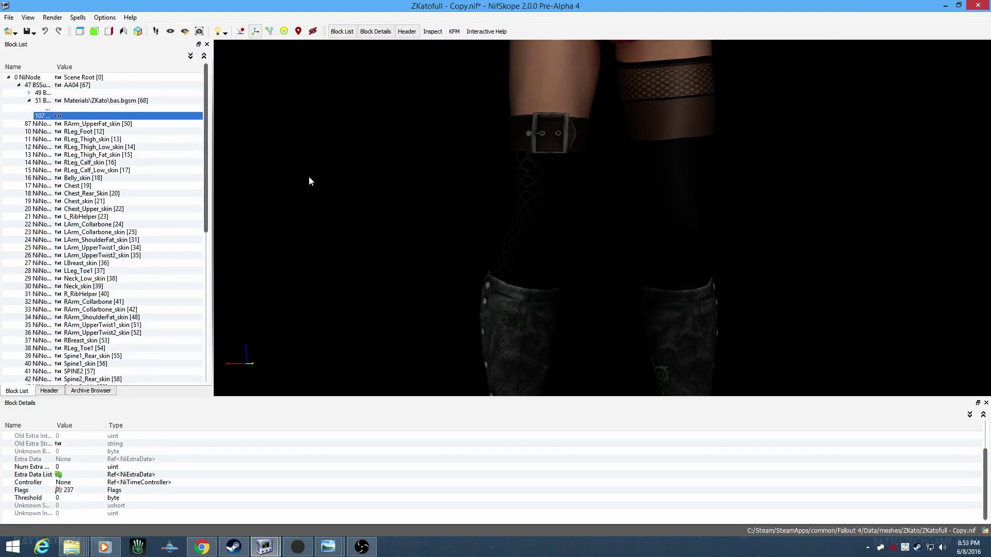
left_click_drag(206, 187, 202, 359)
left_click(48, 378)
right_click(48, 380)
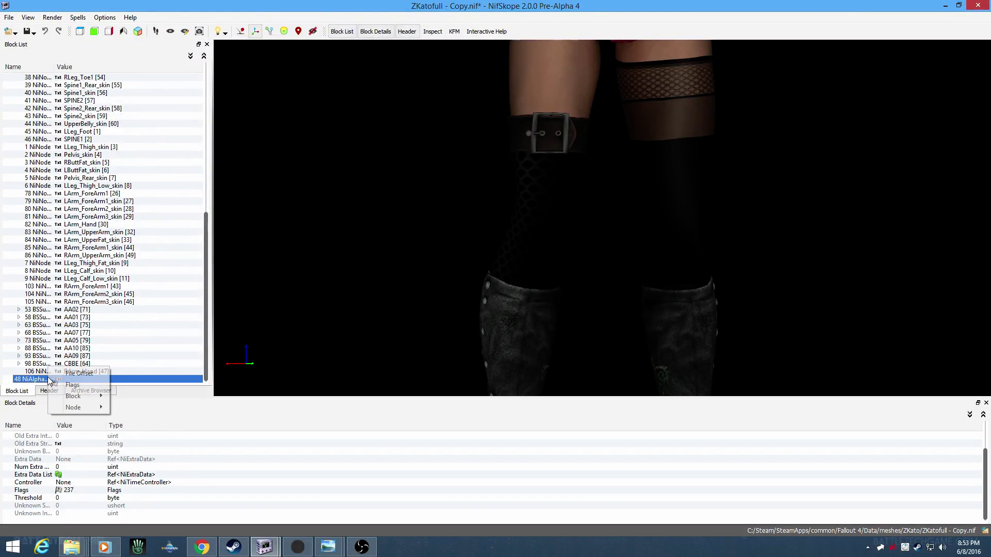
mouse_move(78, 396)
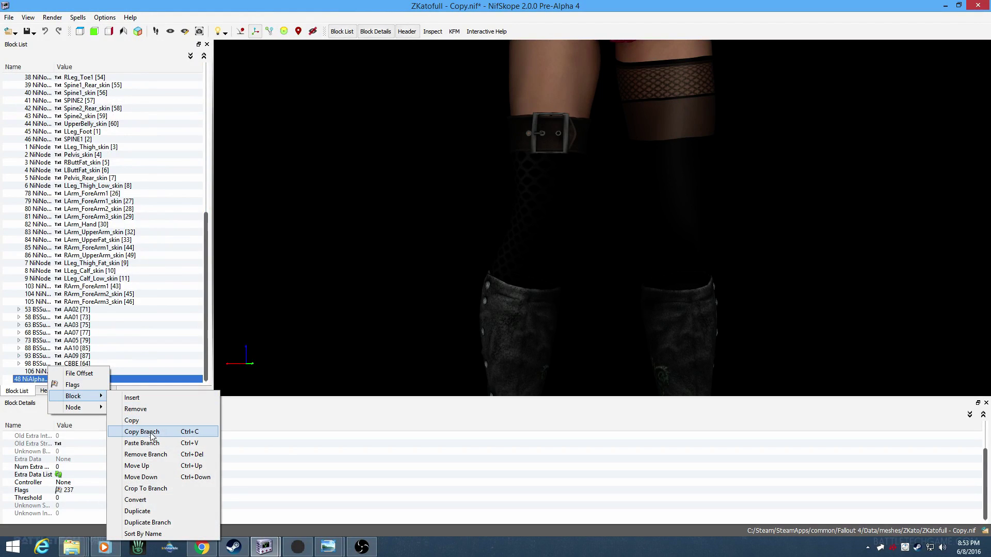
left_click(161, 455)
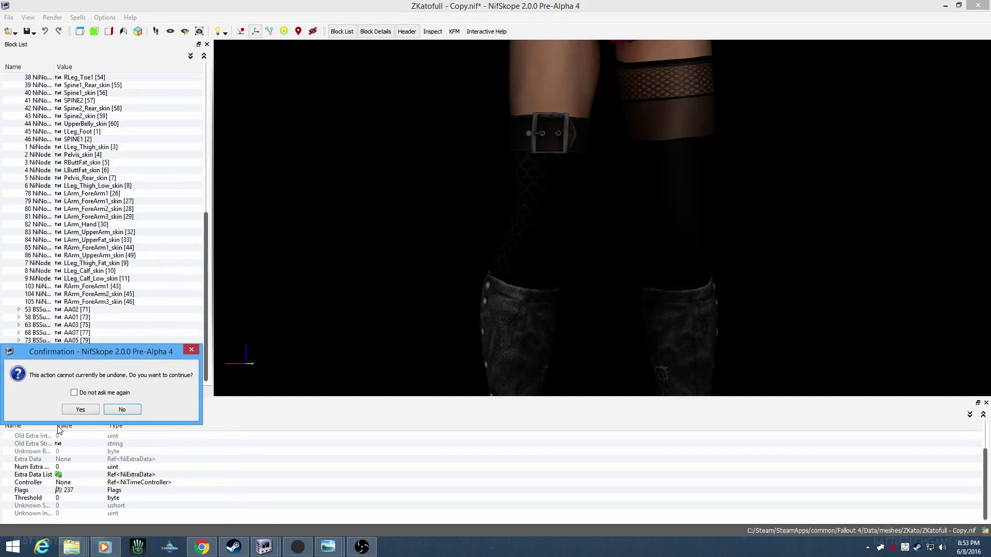
left_click(80, 409)
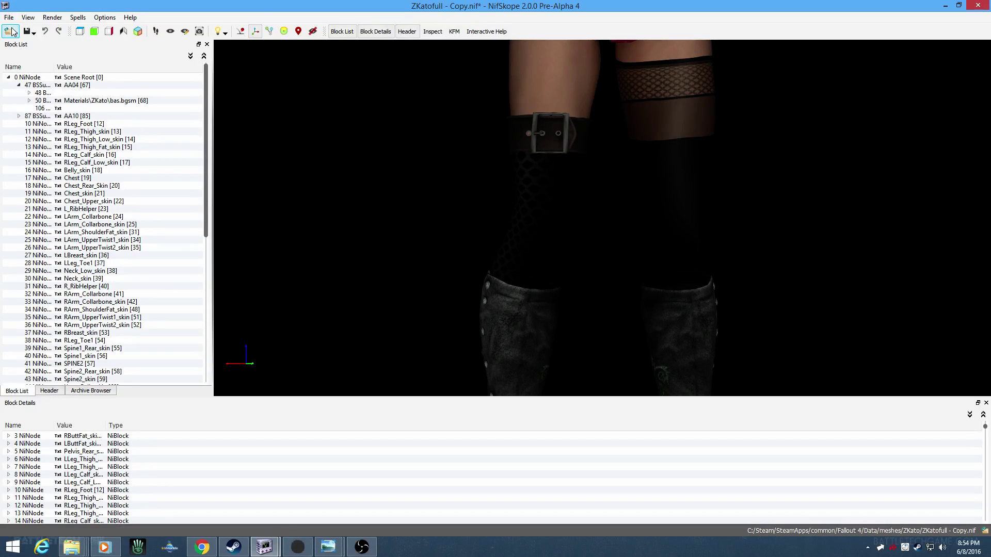
left_click(9, 19)
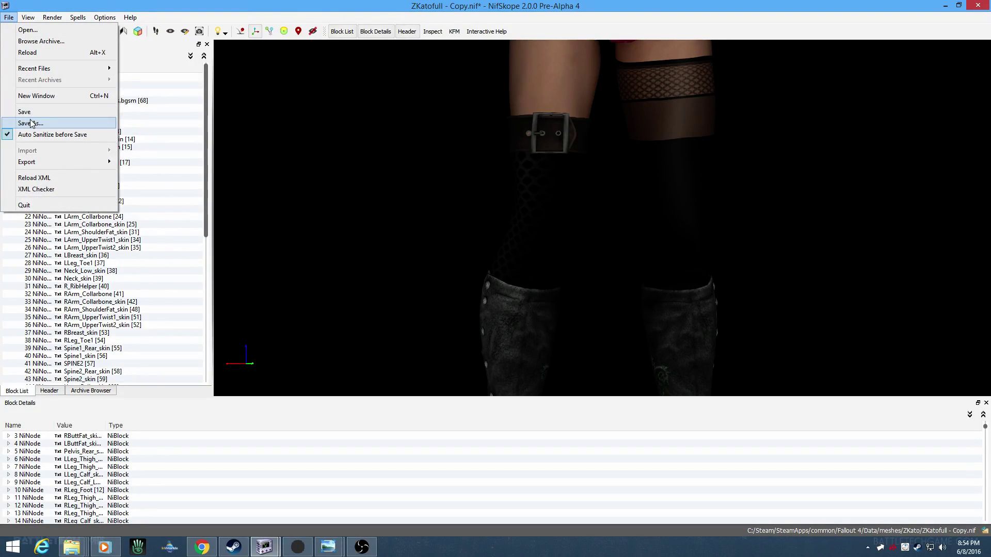
left_click(382, 152)
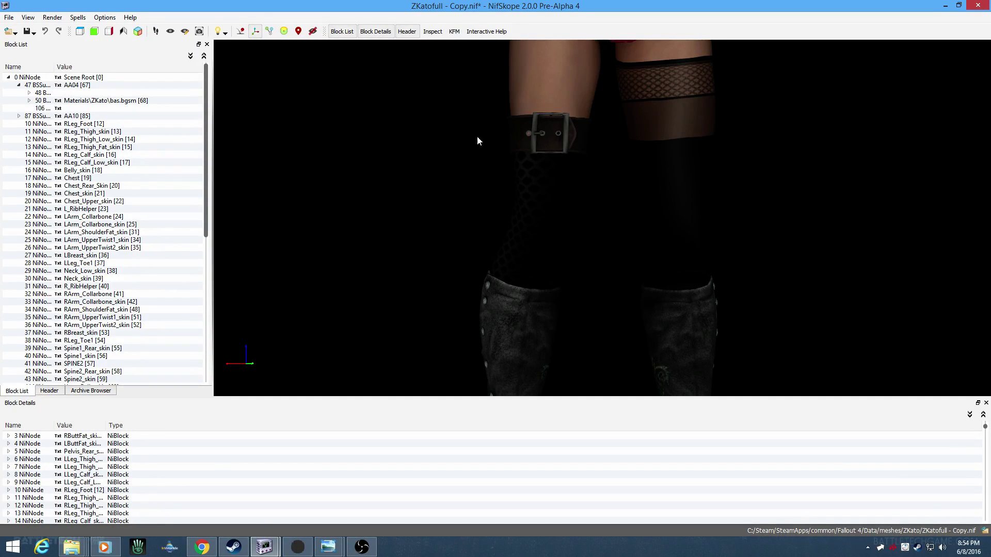
Show the bas.bgsm Material Editor window with Alpha Test Reference 128 and Two Sided
left_click(298, 547)
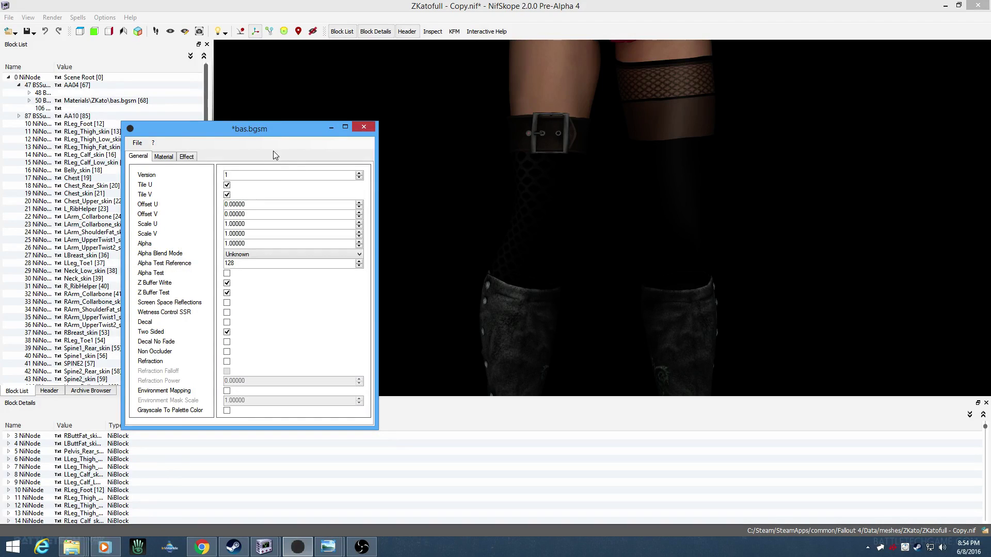
Tick Alpha Test on the bas.bgsm material and check the AA04 mesh
left_click(228, 274)
left_click(617, 189)
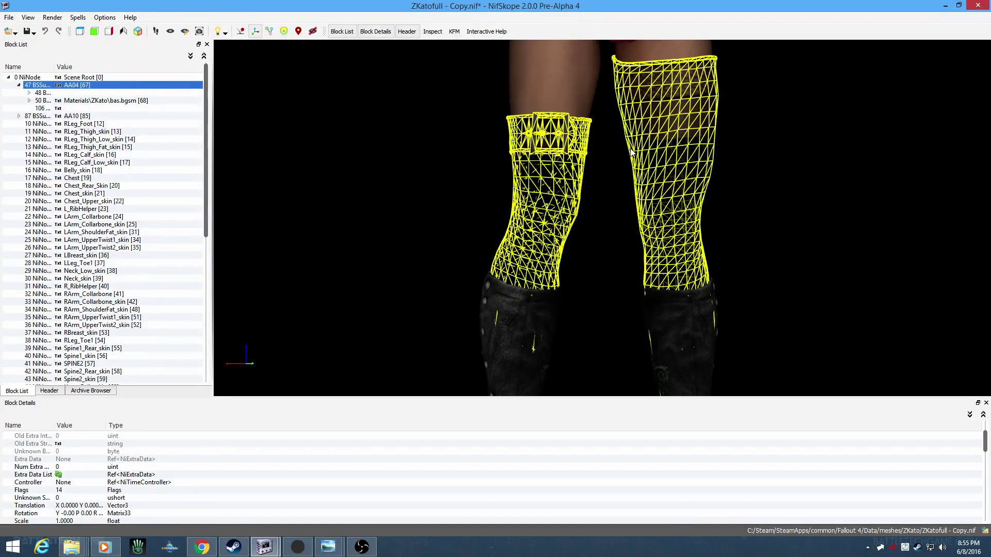
left_click(365, 549)
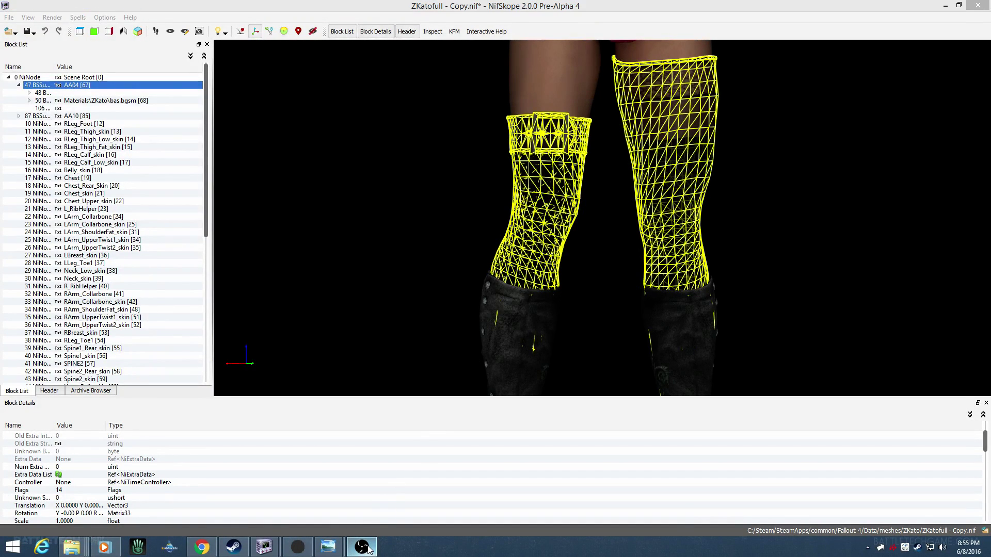
Save the bas.bgsm material file from the Material Editor's File menu
left_click(298, 547)
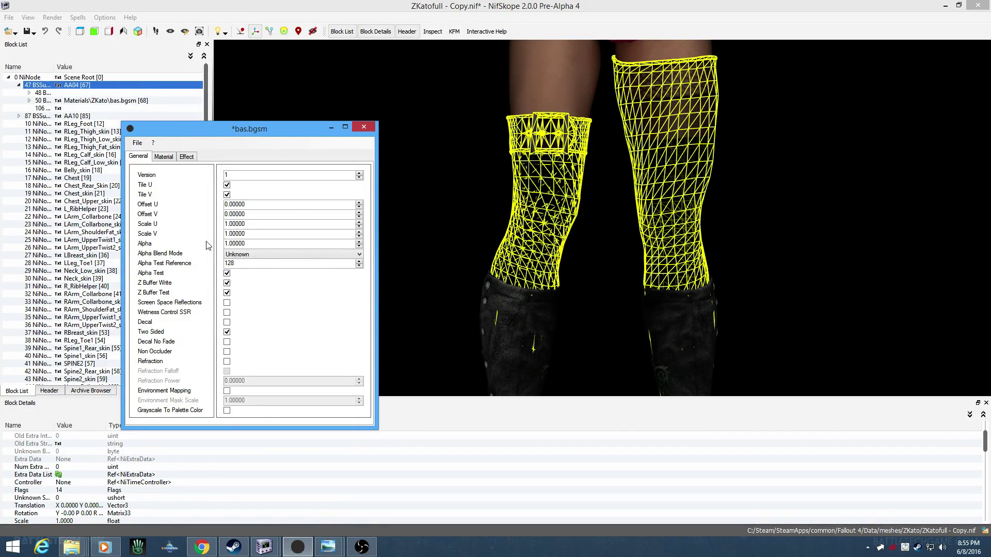
left_click(138, 143)
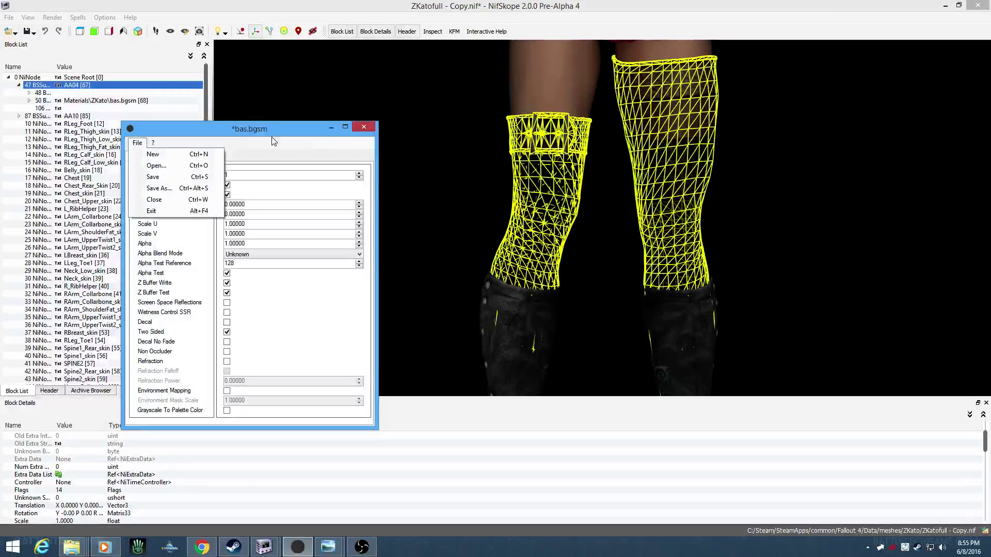
left_click(194, 180)
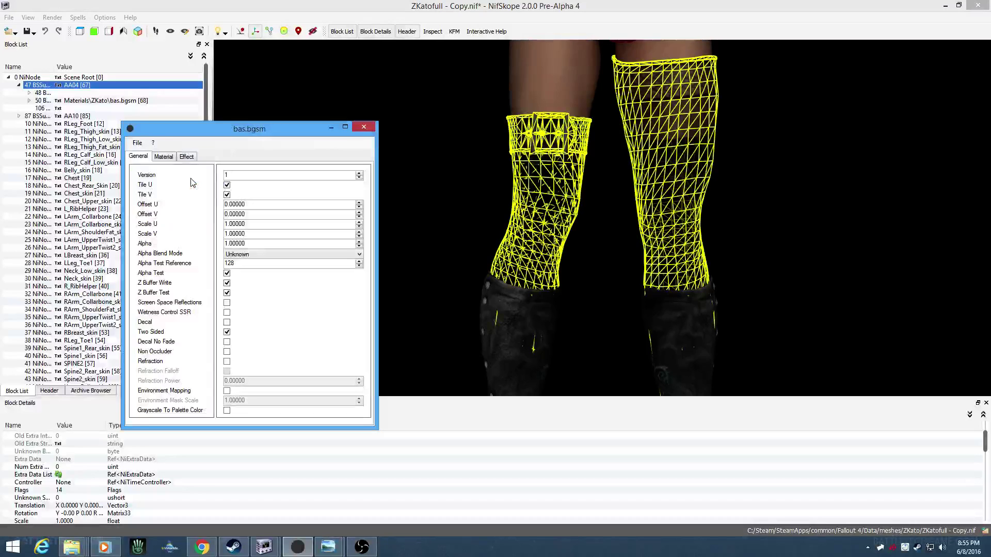
Open the in-game screenshot of the see-through fishnet stocking in Windows Photo Viewer
mouse_move(328, 547)
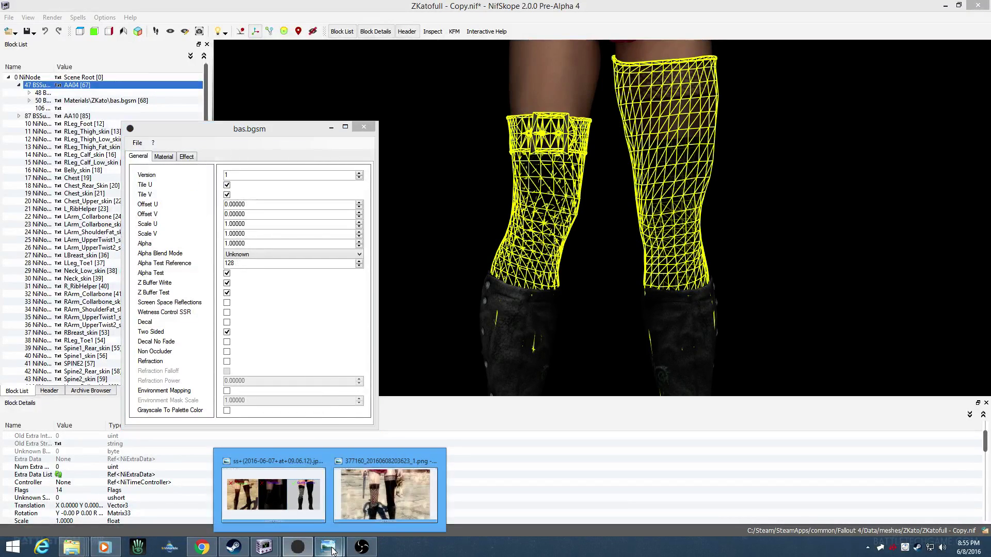
left_click(362, 493)
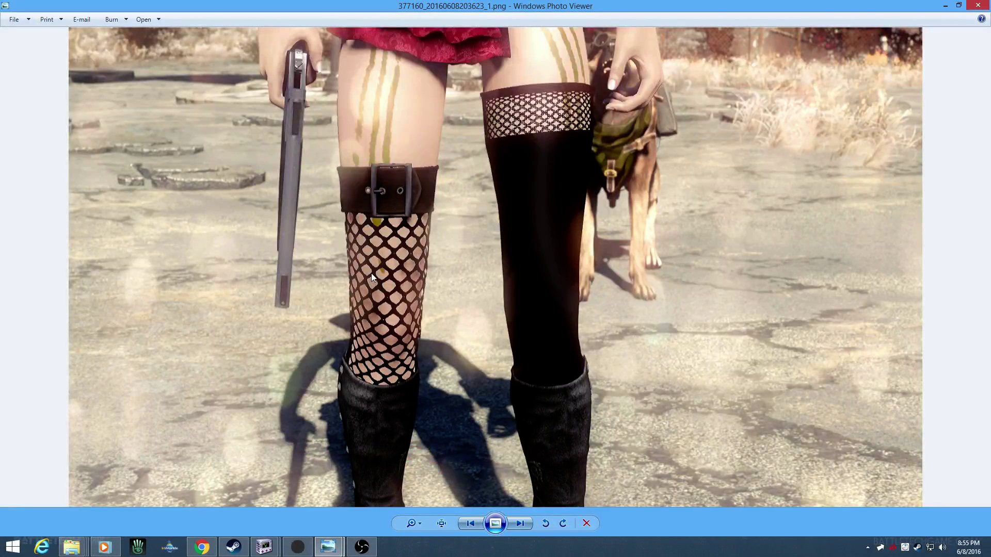